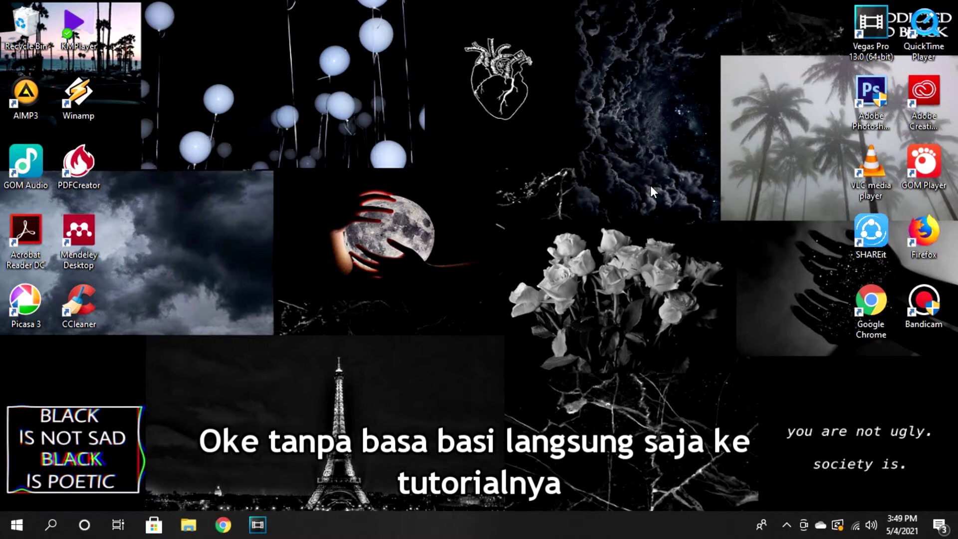
# - Open the Windows Temp folder by running the command "temp"
pyautogui.press('super+r')
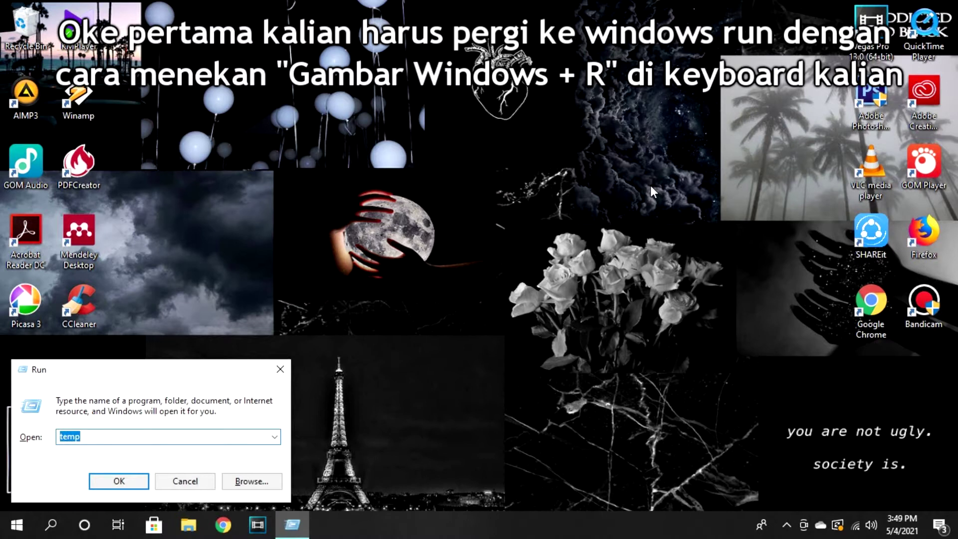
pyautogui.click(167, 435)
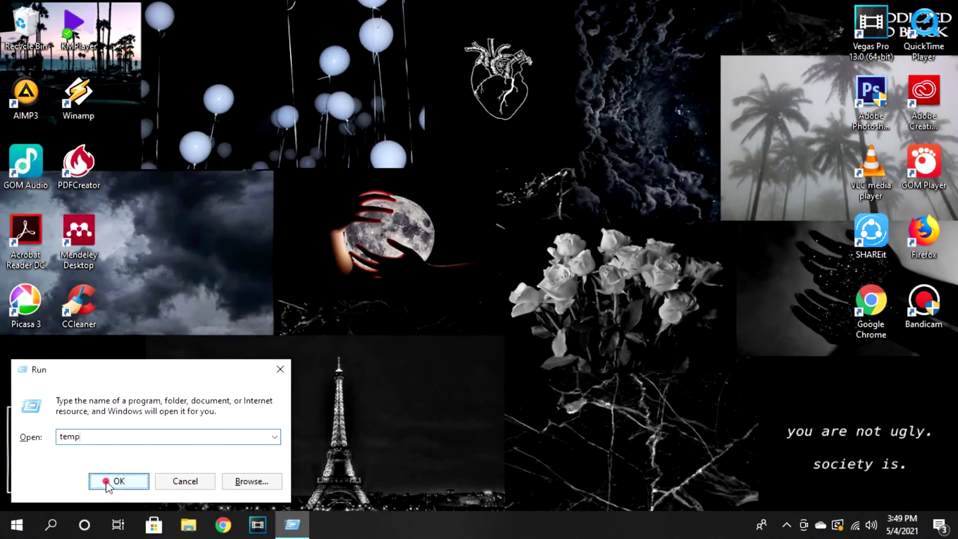
pyautogui.click(256, 404)
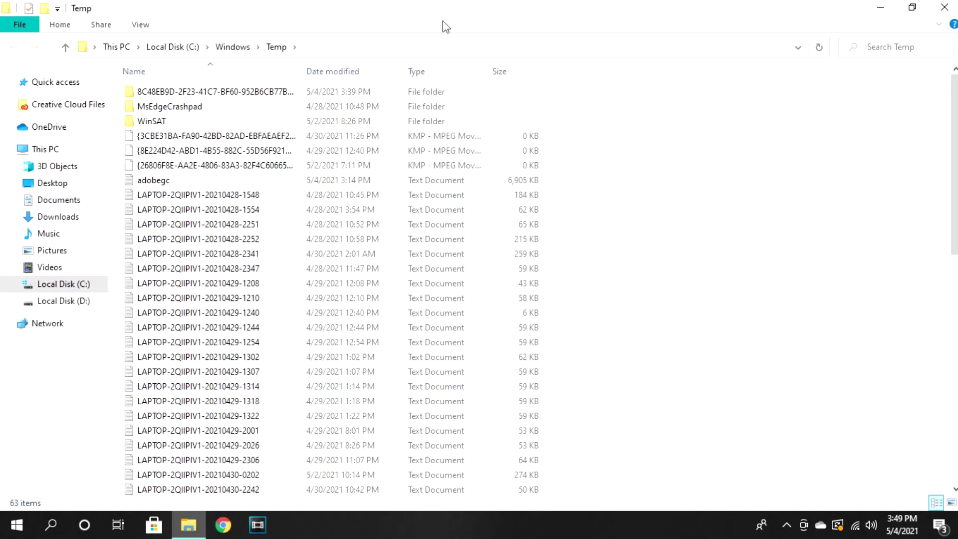
# - Delete everything in the Windows Temp folder, granting administrator permission and skipping files in use for all current items
pyautogui.moveTo(954, 147)
pyautogui.mouseDown()
pyautogui.moveTo(954, 377)
pyautogui.moveTo(954, 144)
pyautogui.mouseUp()
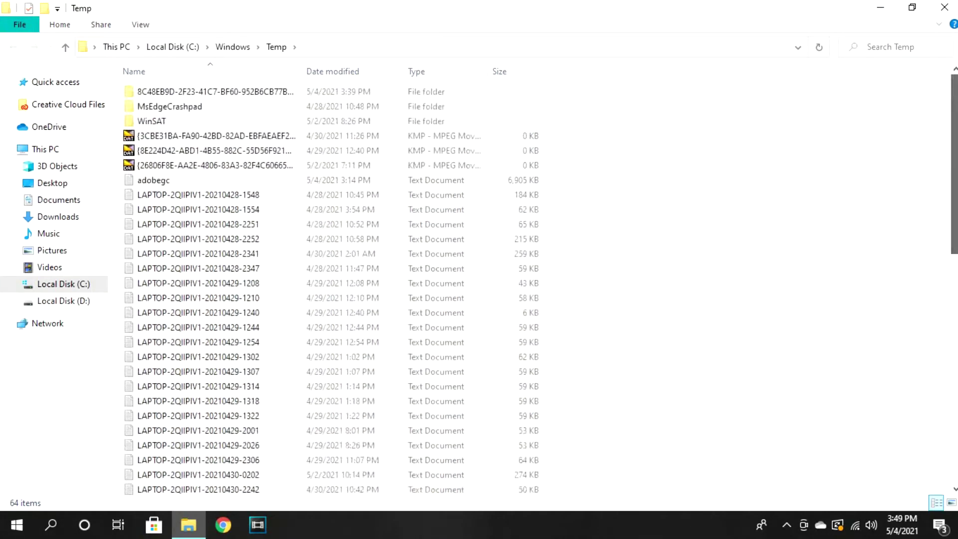
pyautogui.hotkey('ctrl', 'a')
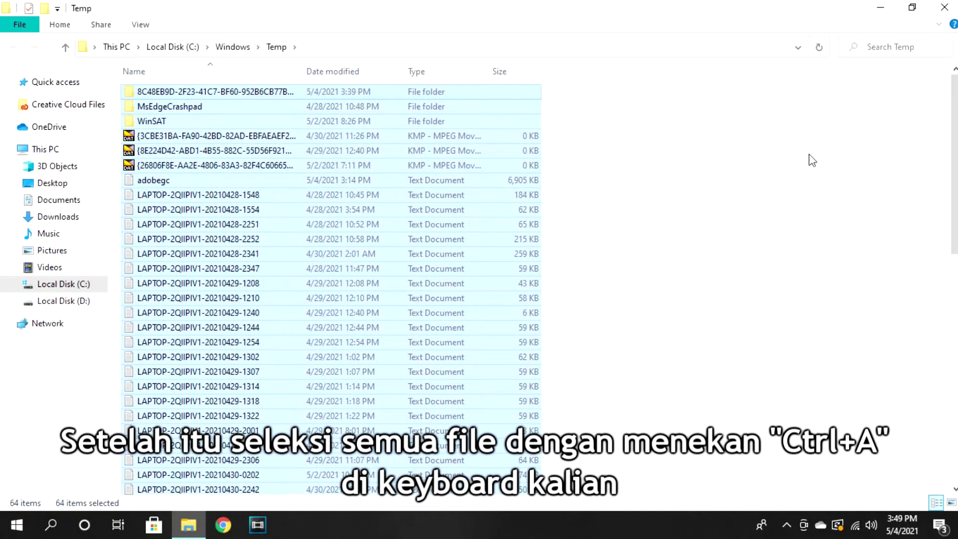
pyautogui.press('Delete')
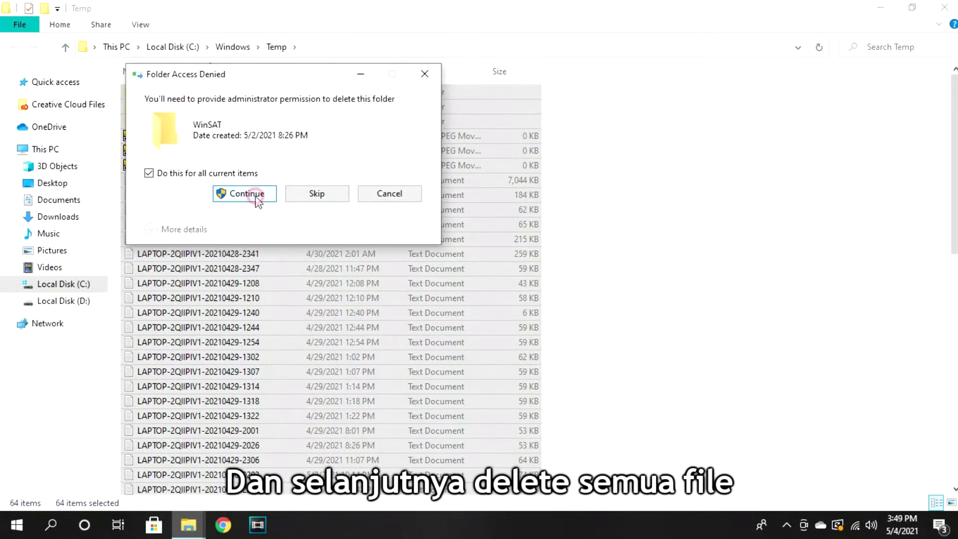
pyautogui.click(257, 200)
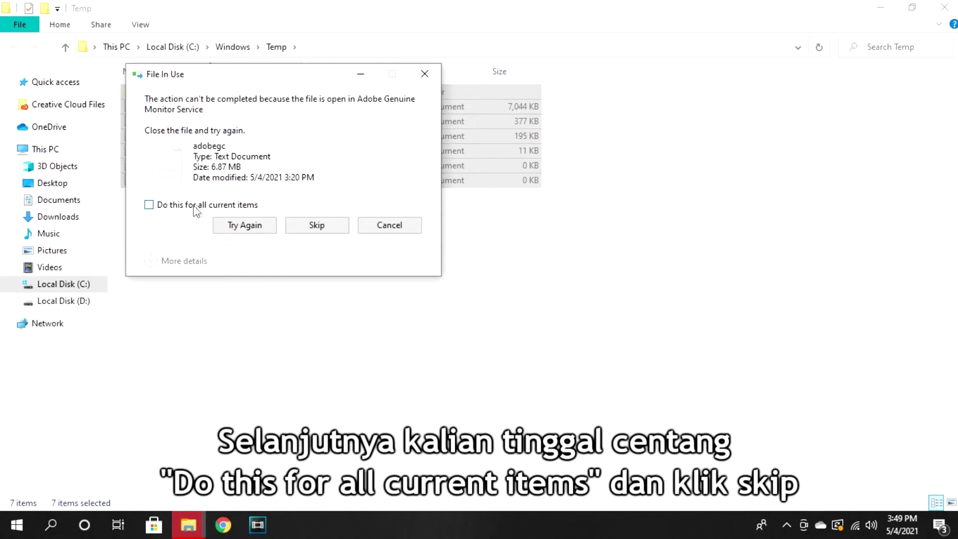
pyautogui.click(149, 205)
pyautogui.click(311, 230)
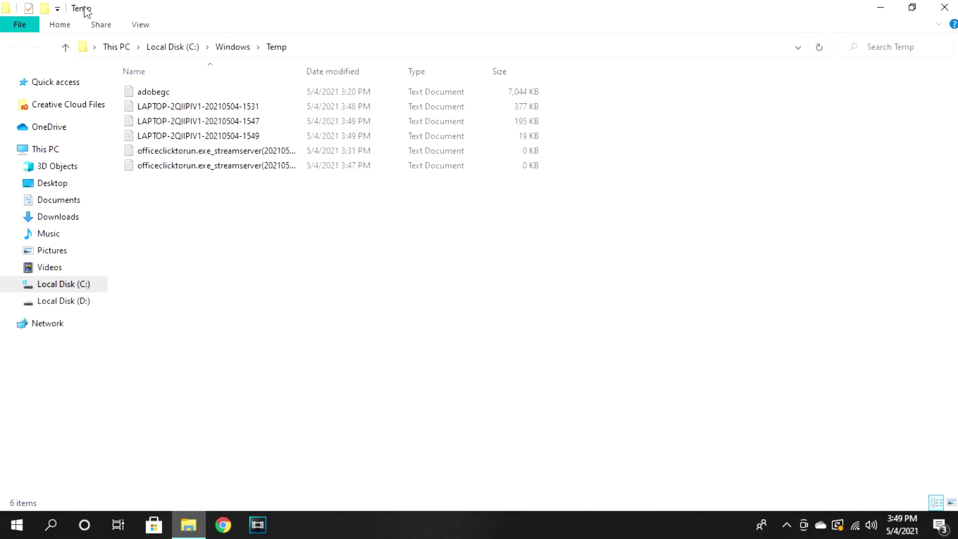
# - Minimize the folder window and open the user account's temporary folder by running "%temp%"
pyautogui.click(880, 7)
pyautogui.click(556, 194)
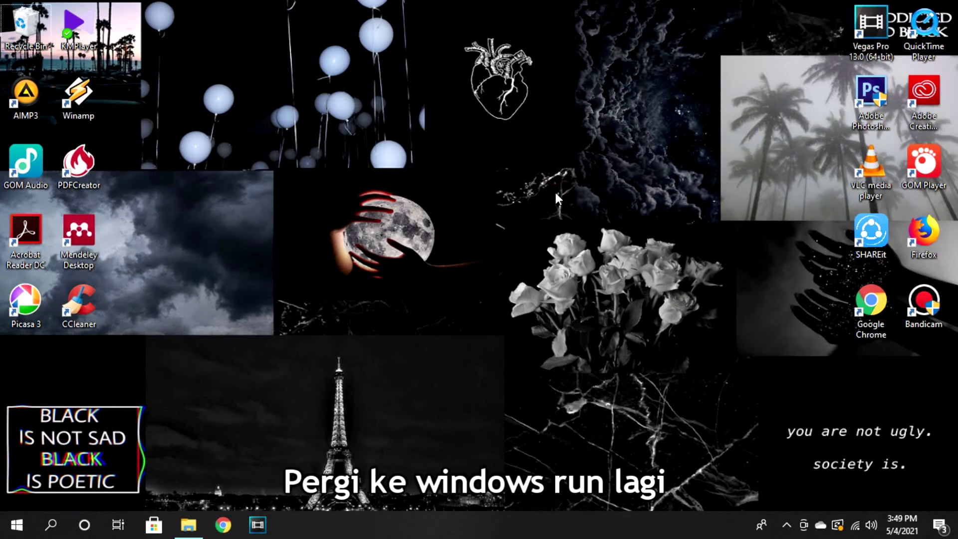
pyautogui.press('super+r')
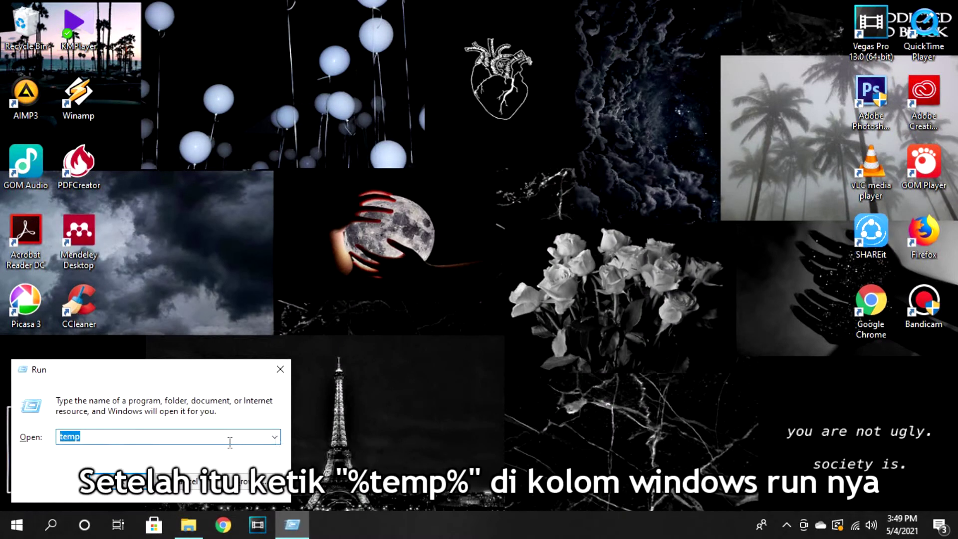
pyautogui.click(275, 437)
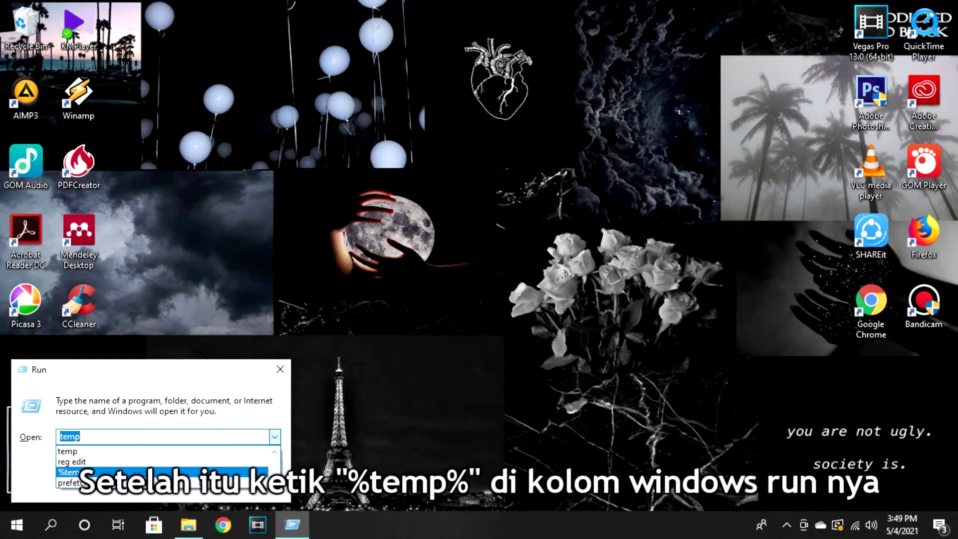
pyautogui.click(154, 472)
pyautogui.click(149, 438)
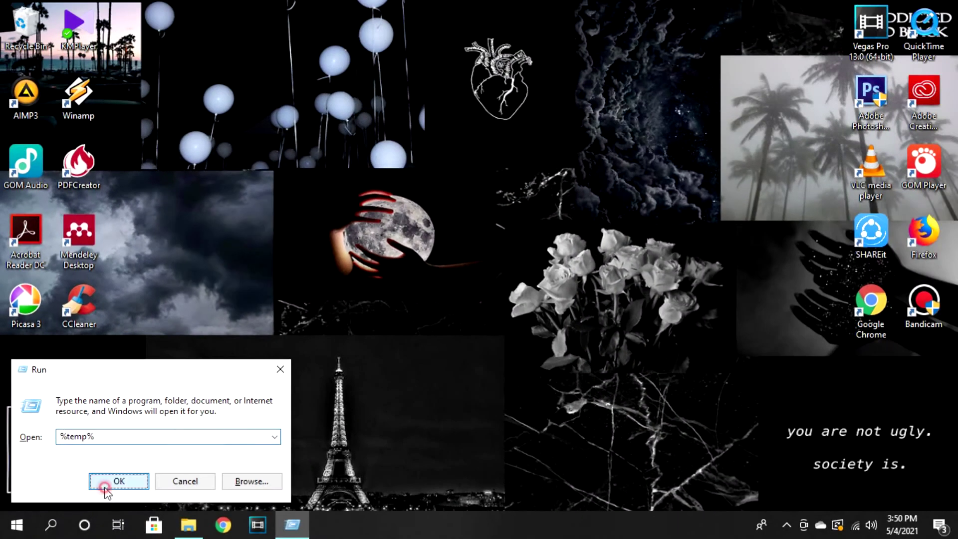
pyautogui.click(118, 475)
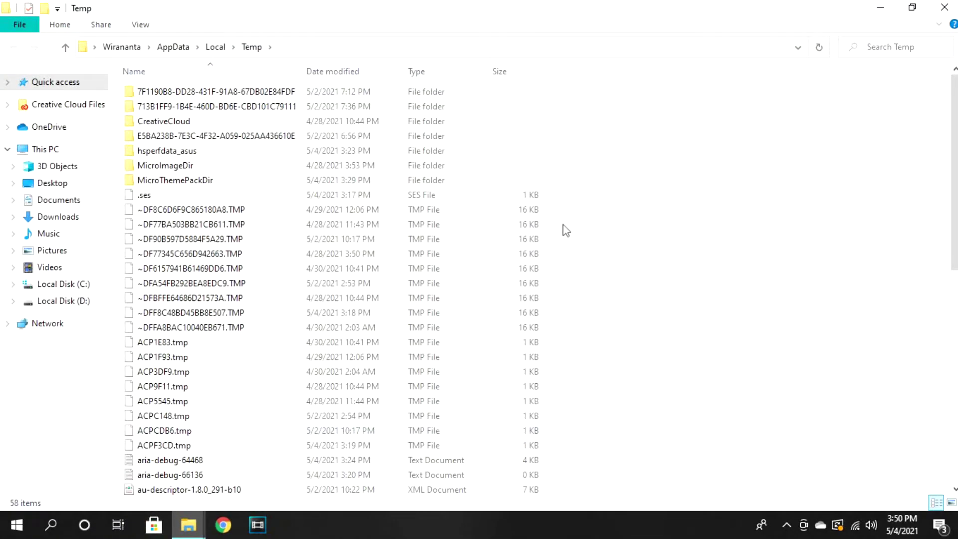
# - Delete all files and folders in the user's AppData Local Temp folder, skipping files in use for all current items
pyautogui.moveTo(954, 170); pyautogui.dragTo(954, 117)
pyautogui.hotkey('ctrl', 'a')
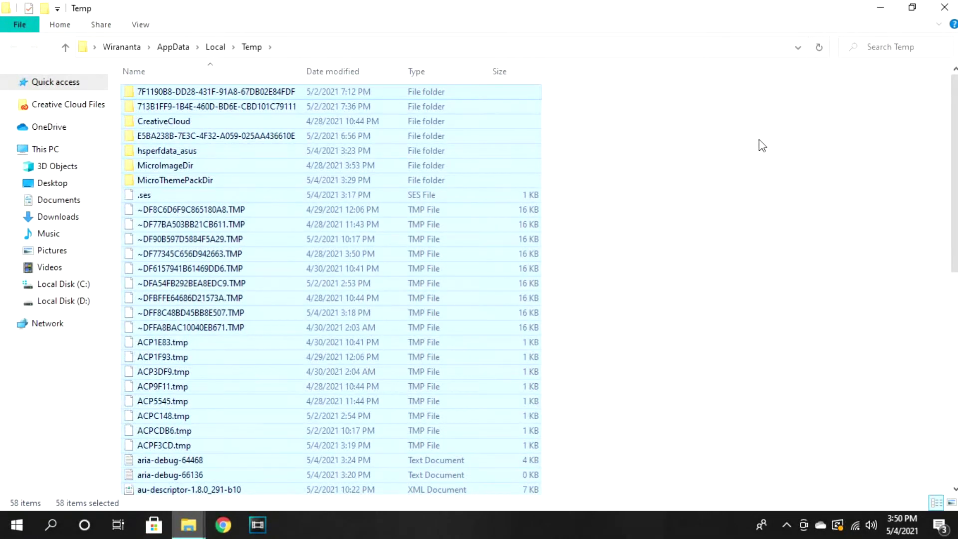
pyautogui.press('Delete')
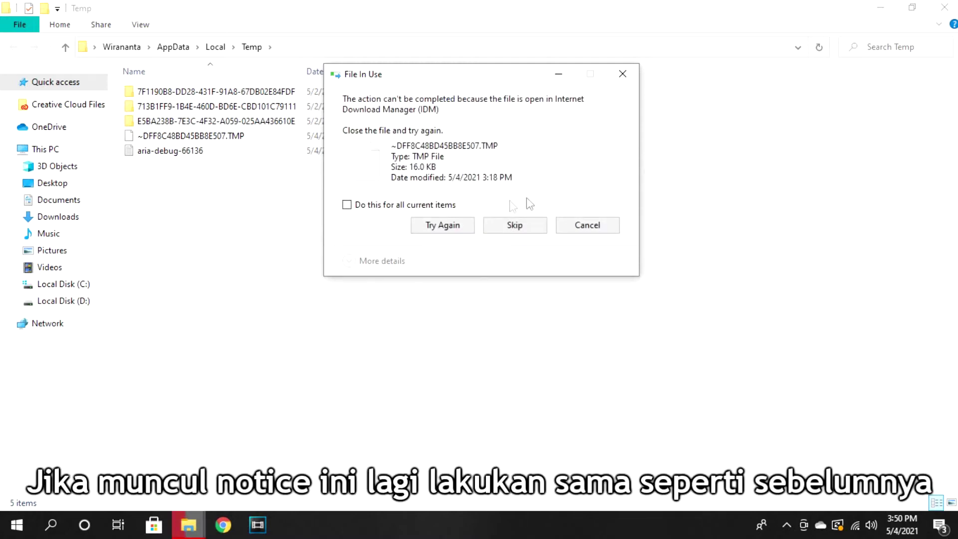
pyautogui.click(403, 204)
pyautogui.click(509, 228)
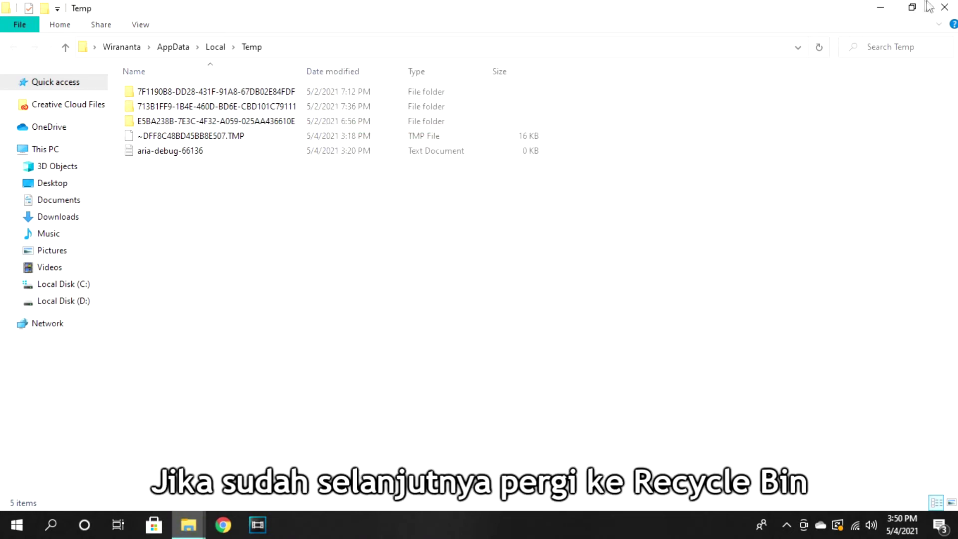
# - Minimize the Temp folder window and refresh the desktop
pyautogui.click(886, 3)
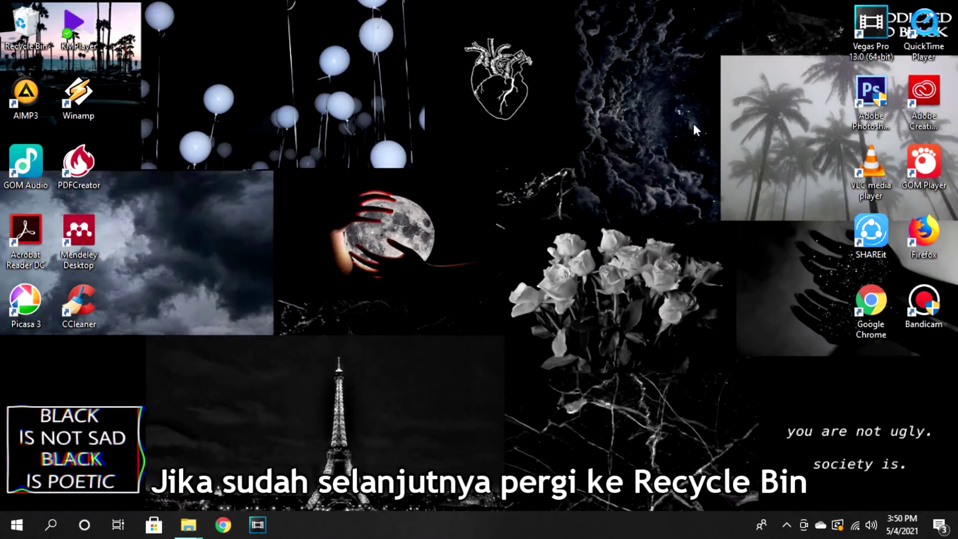
pyautogui.rightClick(694, 124)
pyautogui.click(711, 166)
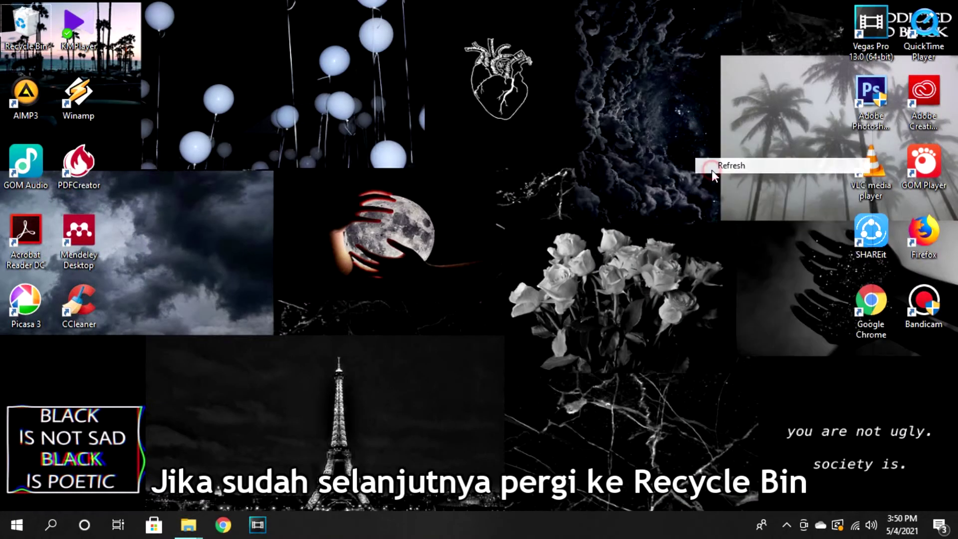
# - Permanently delete all items in the Recycle Bin, granting administrator permission for all current items, and close its window
pyautogui.doubleClick(36, 43)
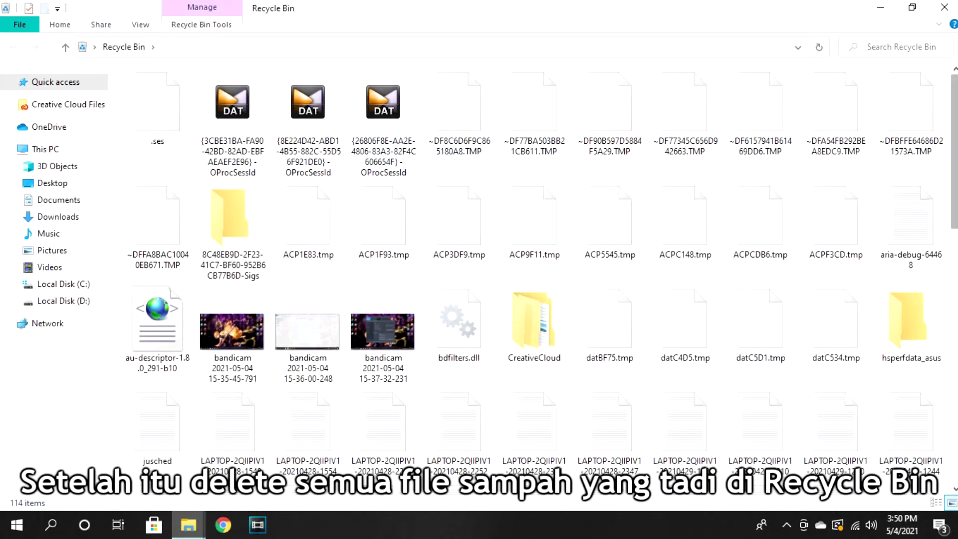
pyautogui.scroll(-10, 542, 278)
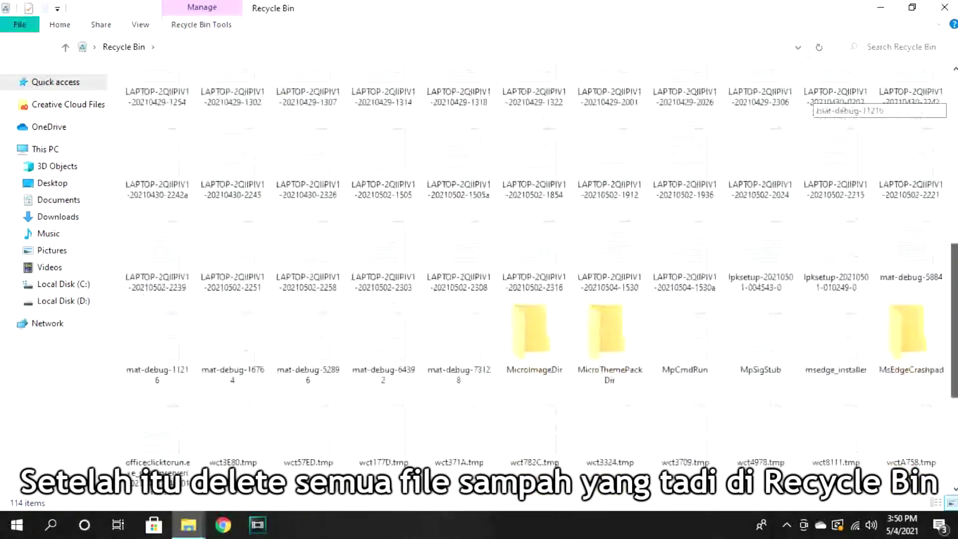
pyautogui.scroll(10, 542, 292)
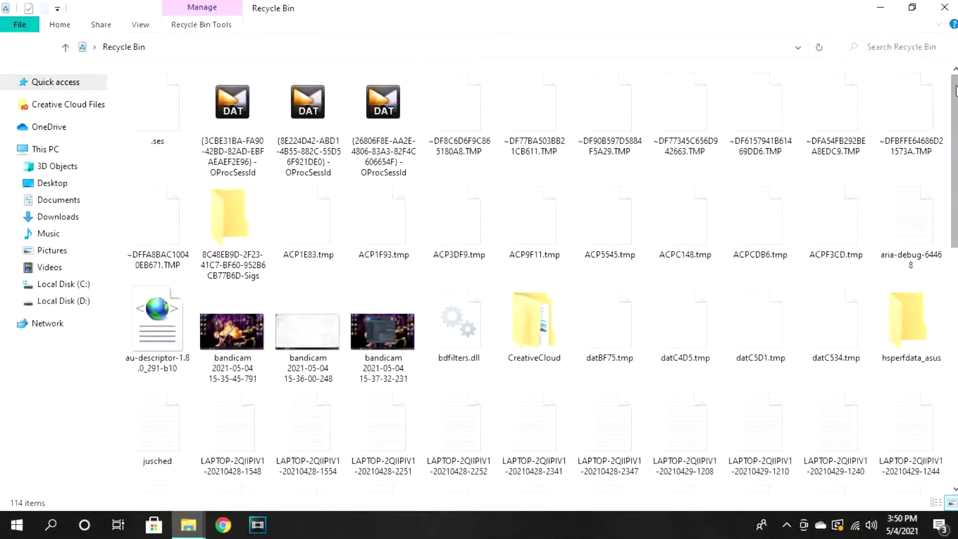
pyautogui.click(168, 116)
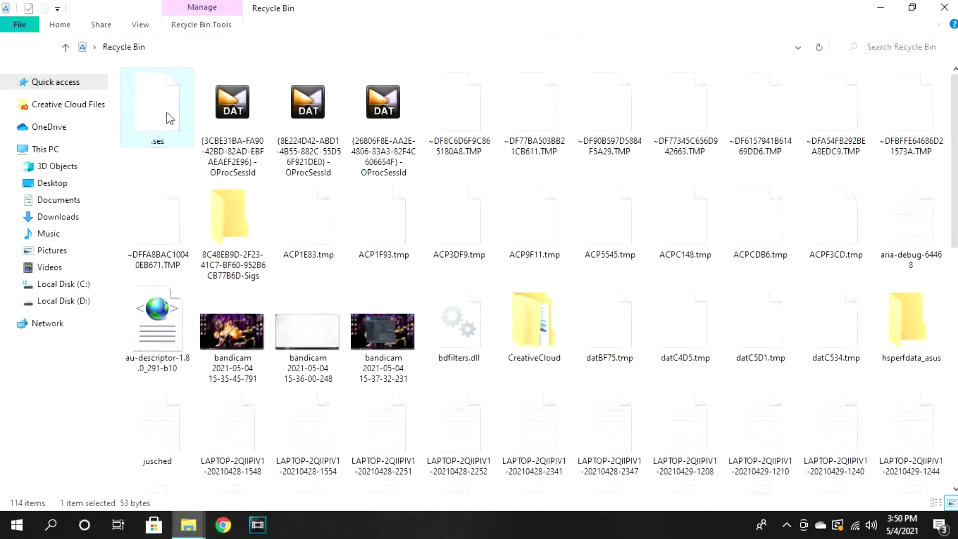
pyautogui.hotkey('ctrl', 'a')
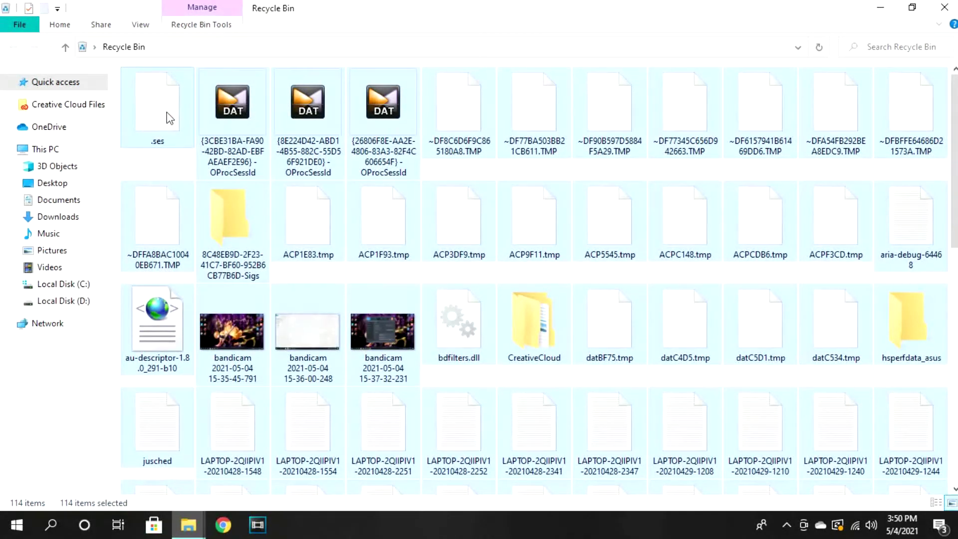
pyautogui.press('Delete')
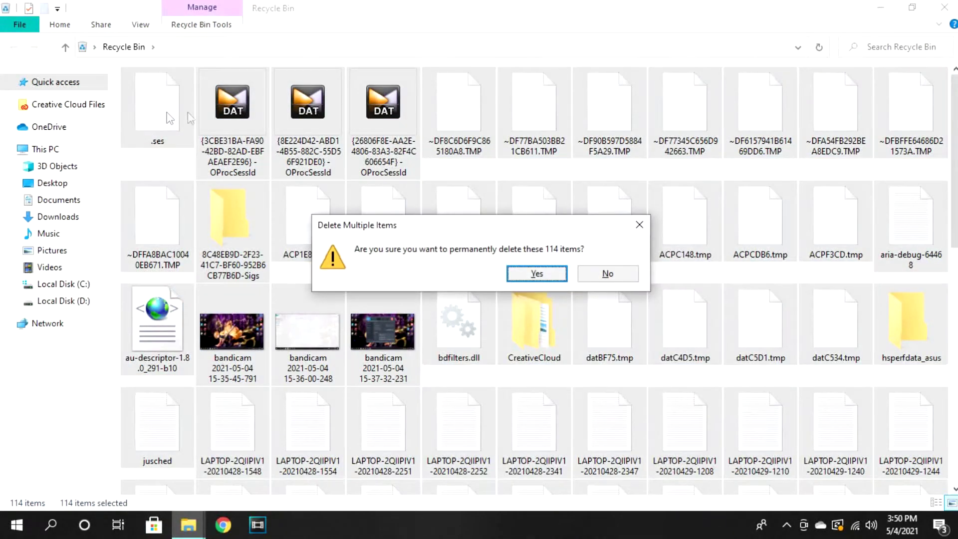
pyautogui.click(547, 275)
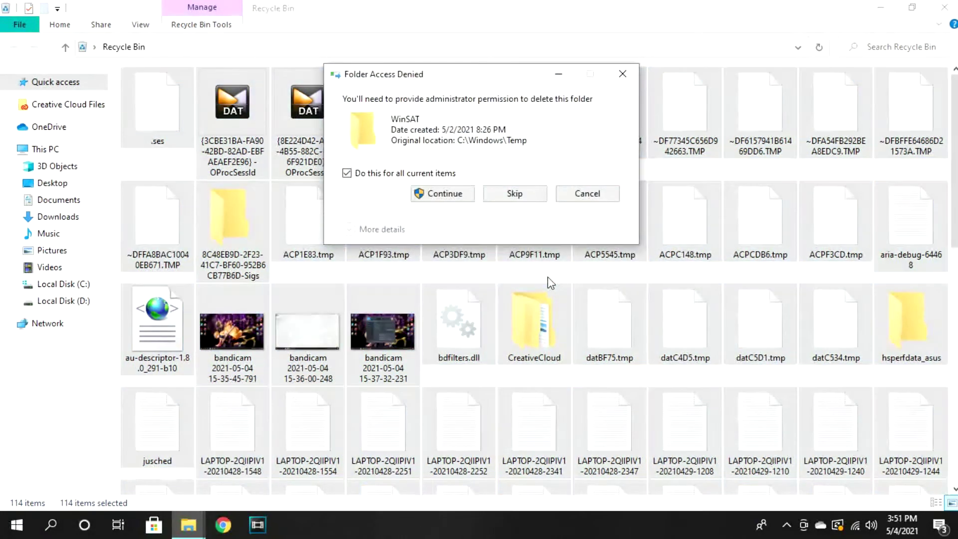
pyautogui.click(460, 195)
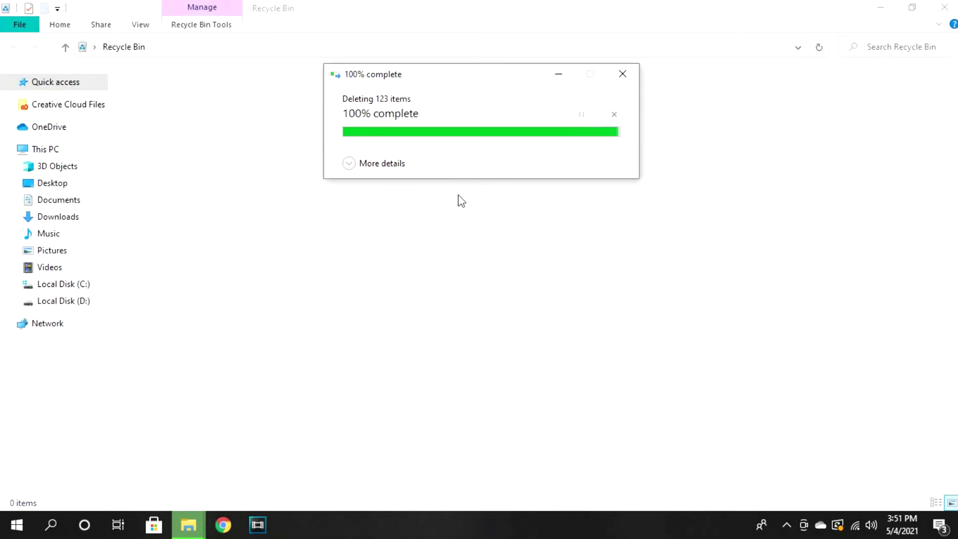
pyautogui.click(944, 7)
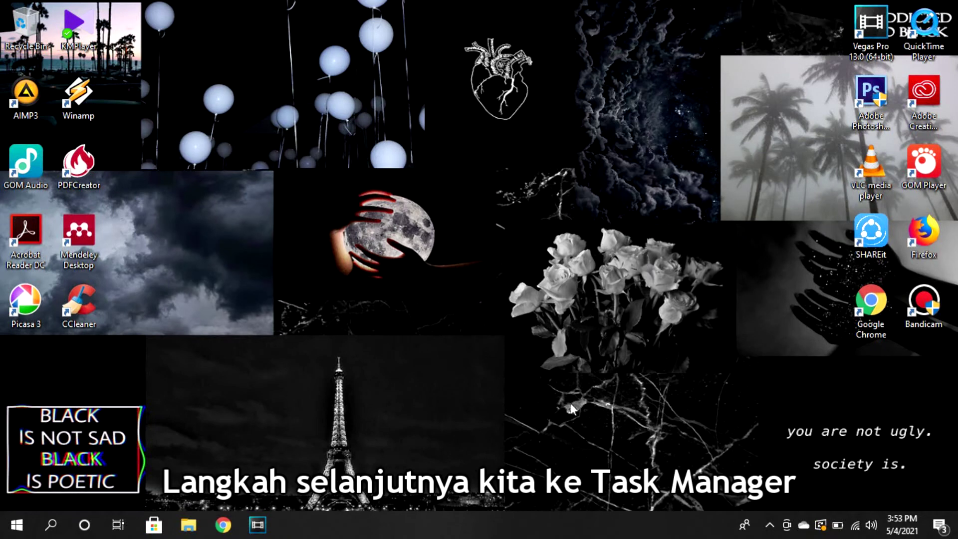
# - Open Task Manager and disable CCleaner from launching at startup
pyautogui.rightClick(503, 520)
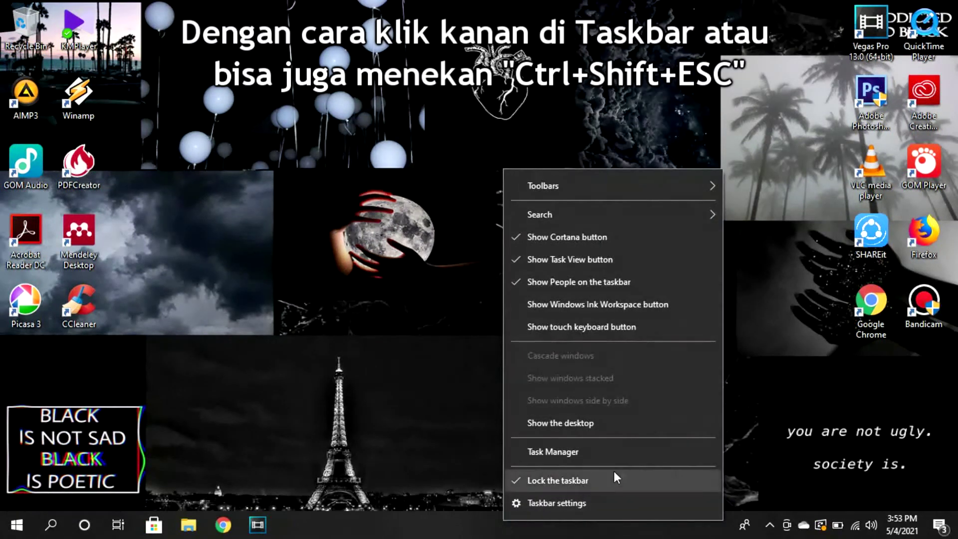
pyautogui.click(648, 456)
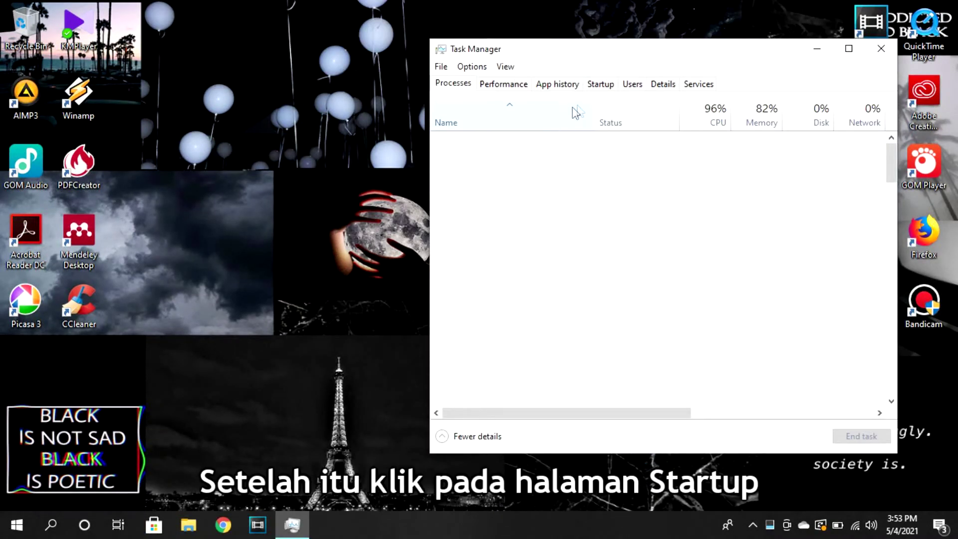
pyautogui.click(604, 84)
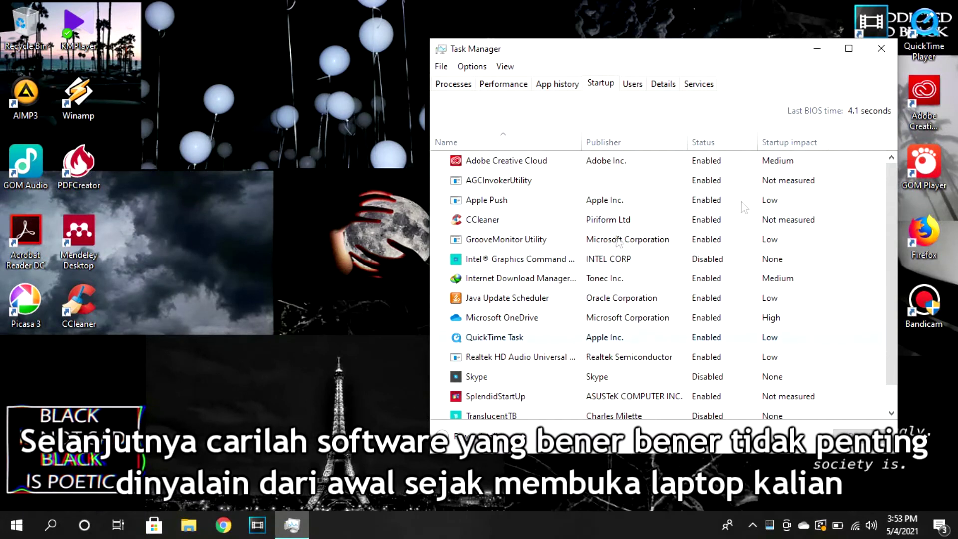
pyautogui.moveTo(893, 222); pyautogui.dragTo(890, 193)
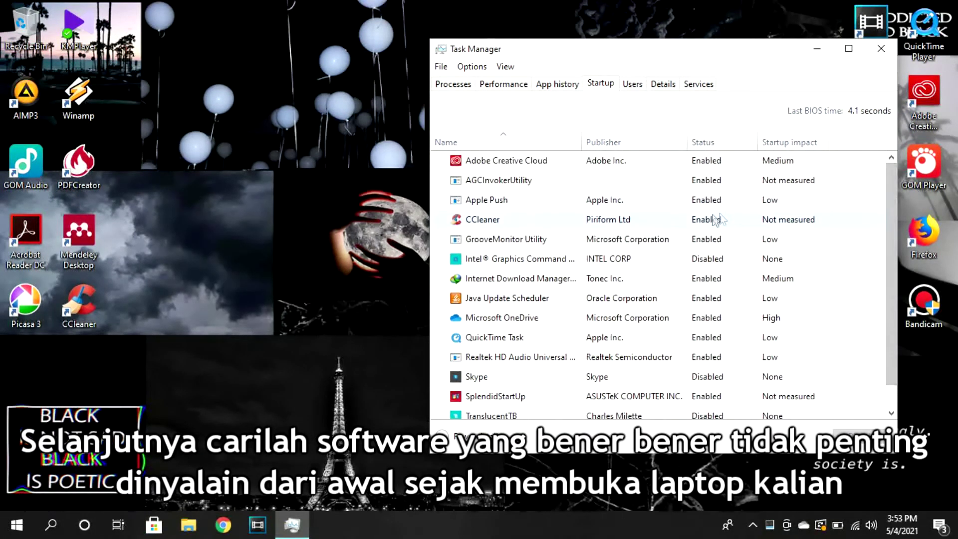
pyautogui.click(632, 222)
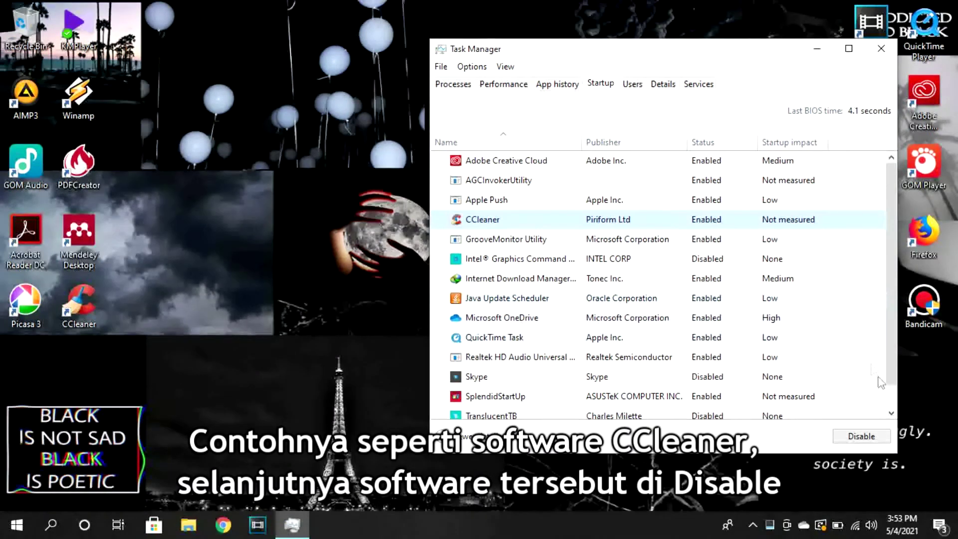
pyautogui.click(877, 444)
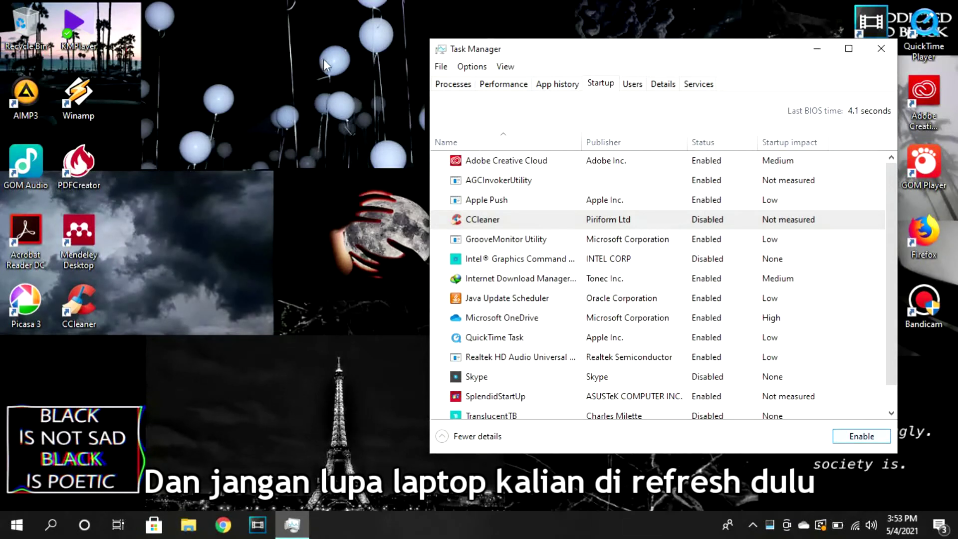
# - Refresh the desktop and minimize Task Manager
pyautogui.rightClick(303, 82)
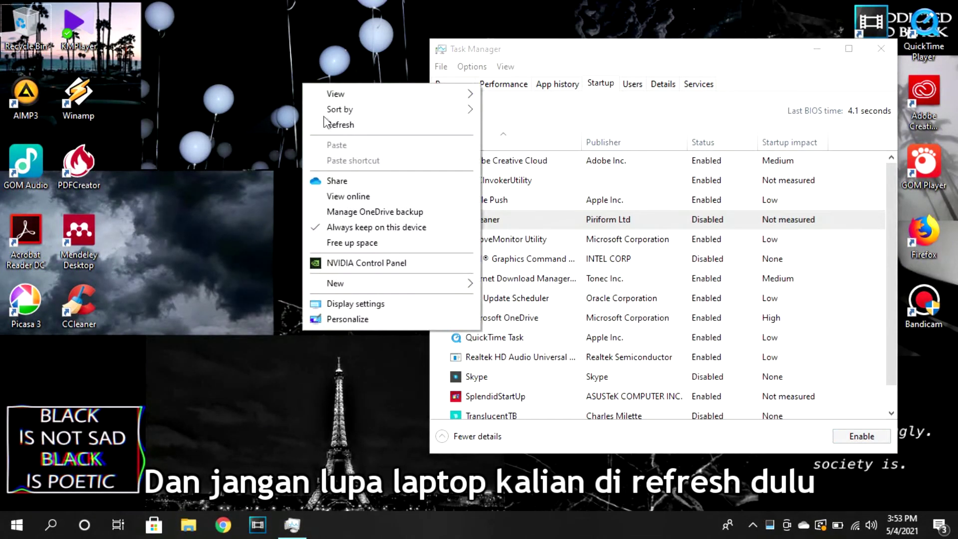
pyautogui.click(327, 124)
pyautogui.click(817, 49)
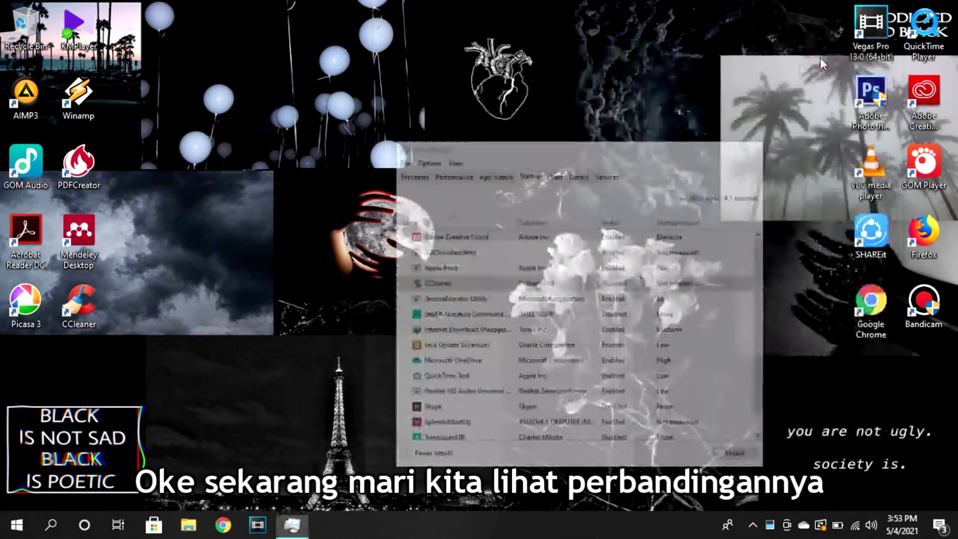
# - Open File Explorer from the desktop to check how quickly it launches, and close its window
pyautogui.click(513, 174)
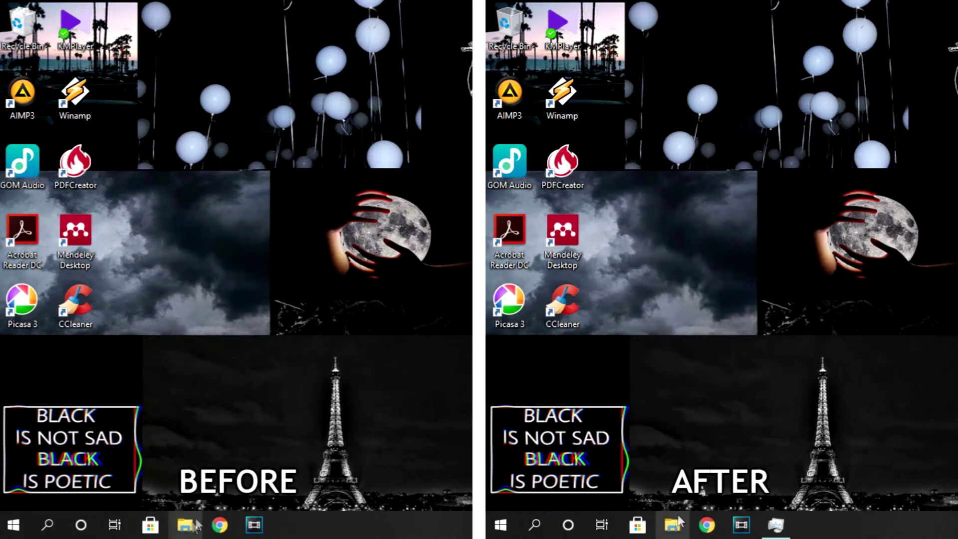
pyautogui.click(673, 528)
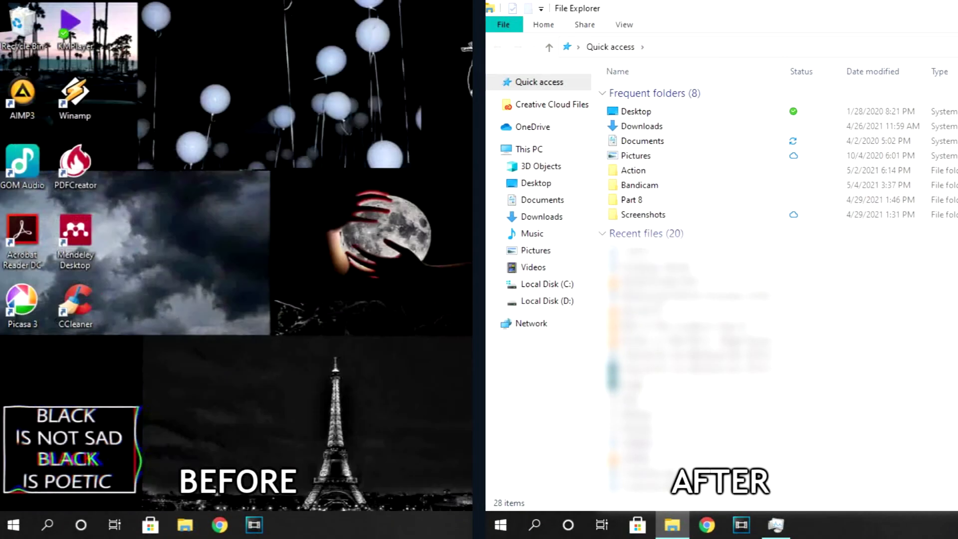
pyautogui.click(673, 528)
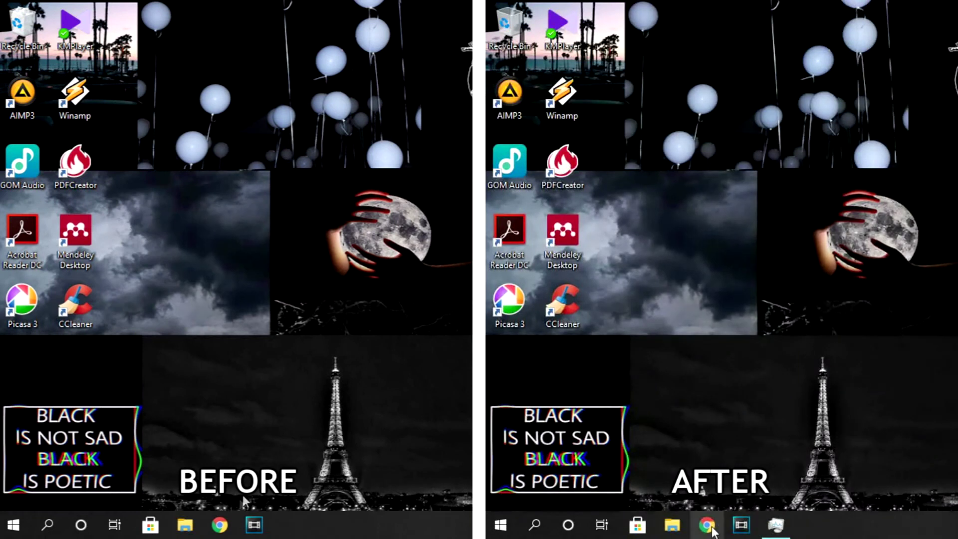
# - Launch Google Chrome to check how quickly it loads, closing it and refreshing the desktop
pyautogui.click(223, 524)
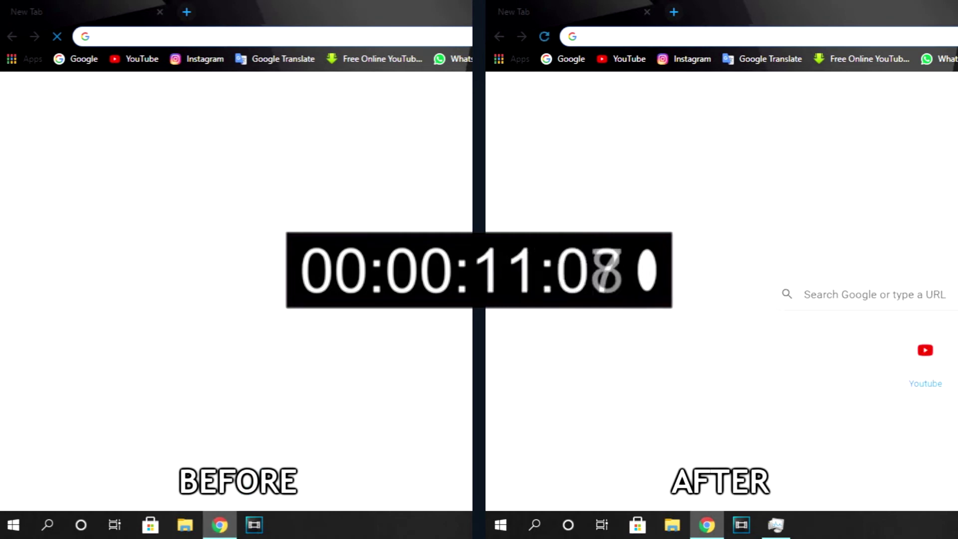
pyautogui.hotkey('alt', 'F4')
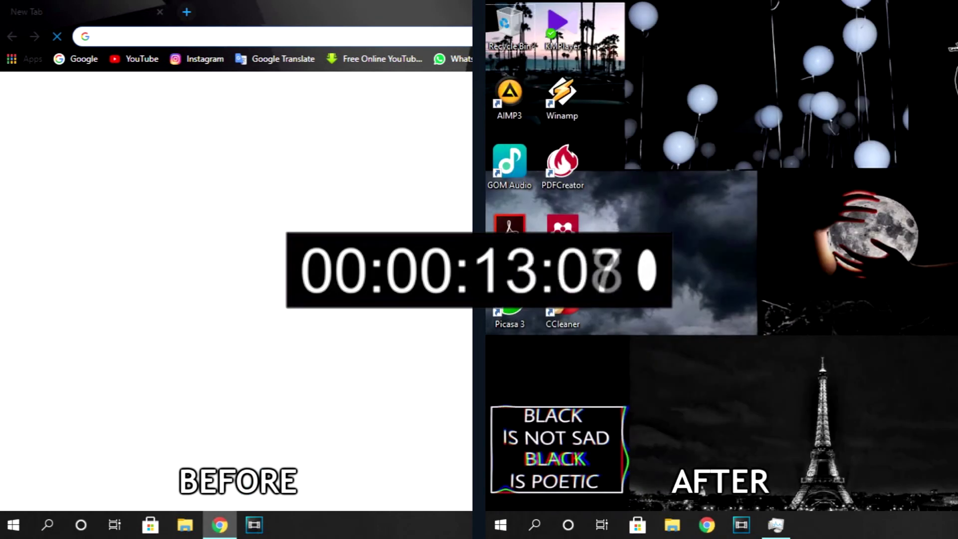
pyautogui.press('F5')
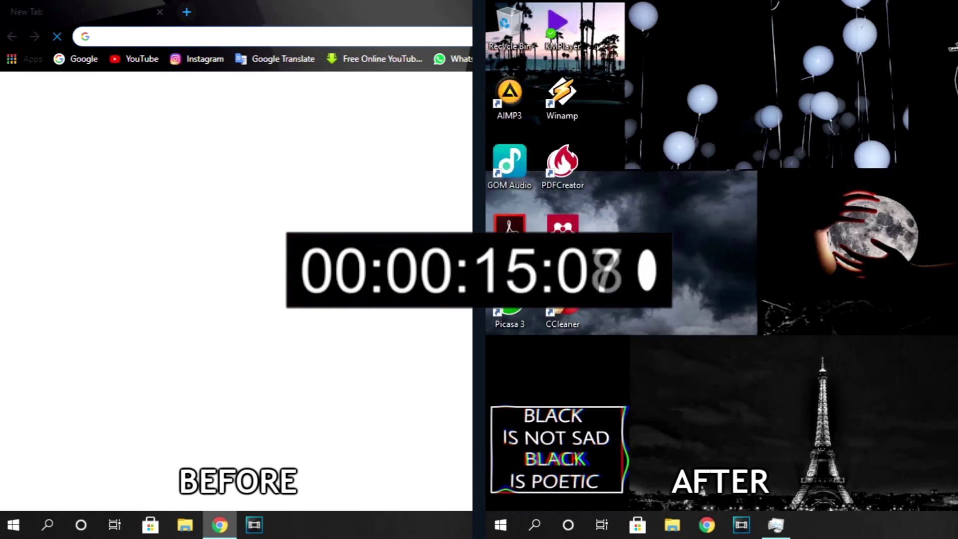